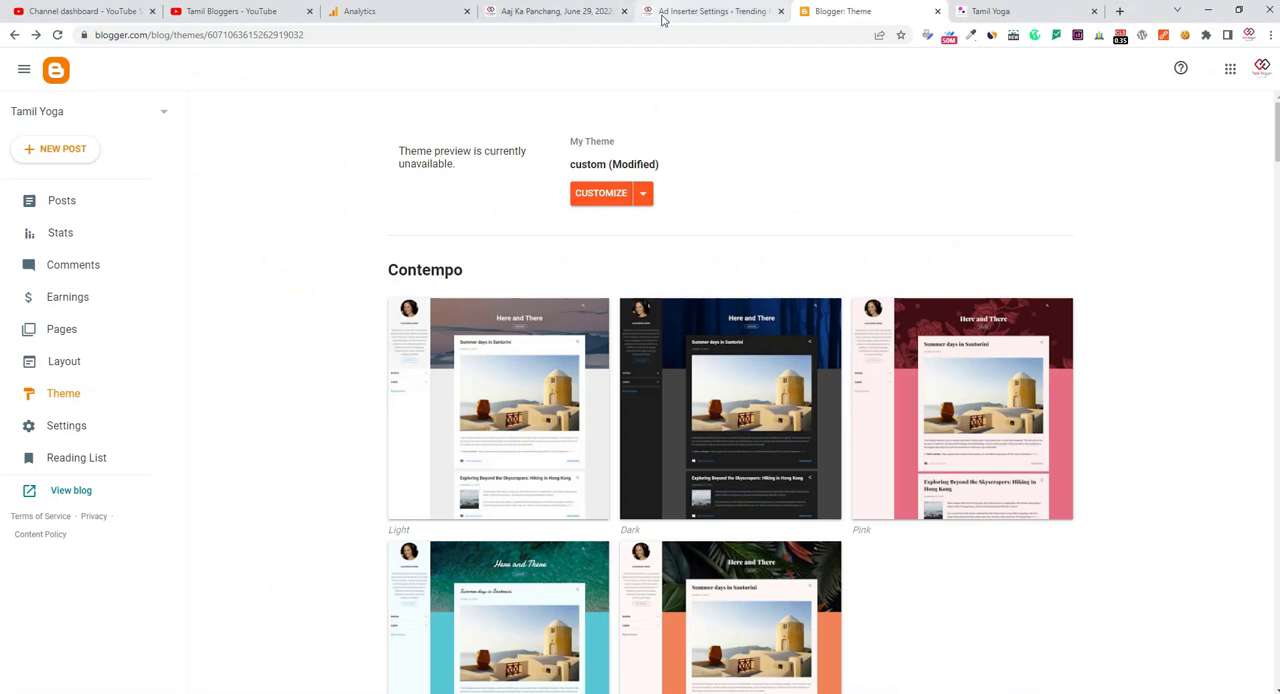
Step: Review the Ad Inserter block 7 settings and the multiplex ads on the Aaj Ka Panchang article page
click(663, 14)
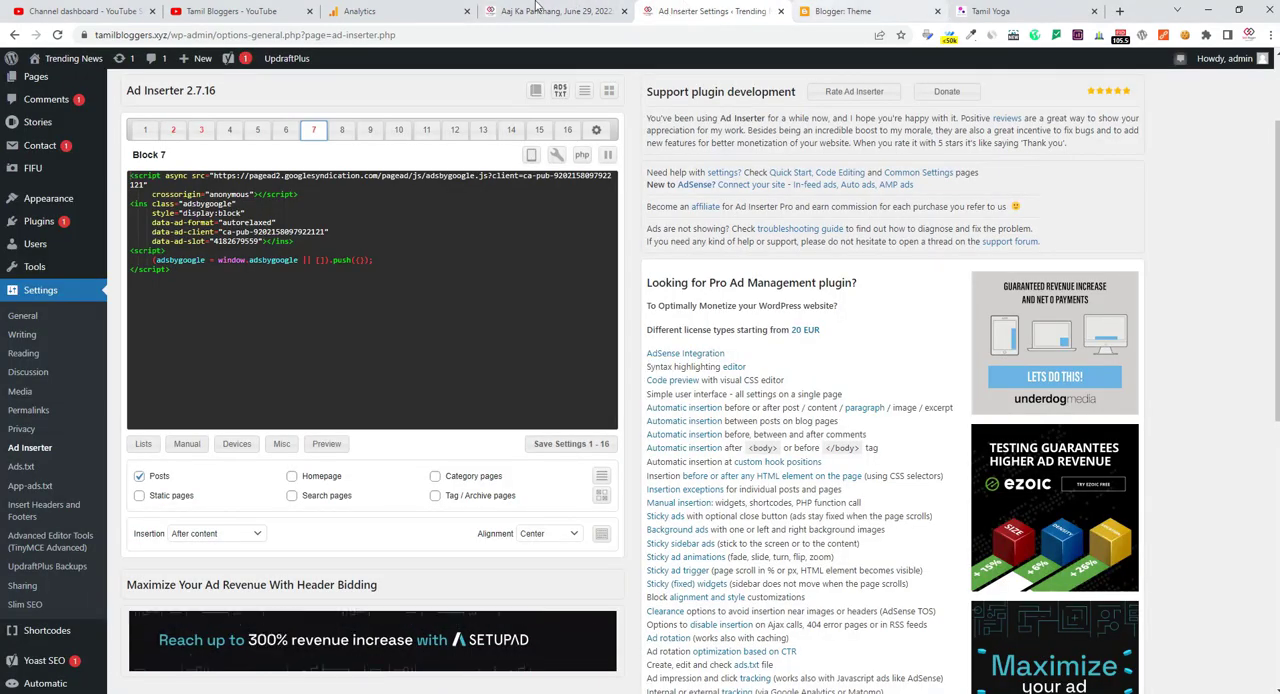
click(540, 11)
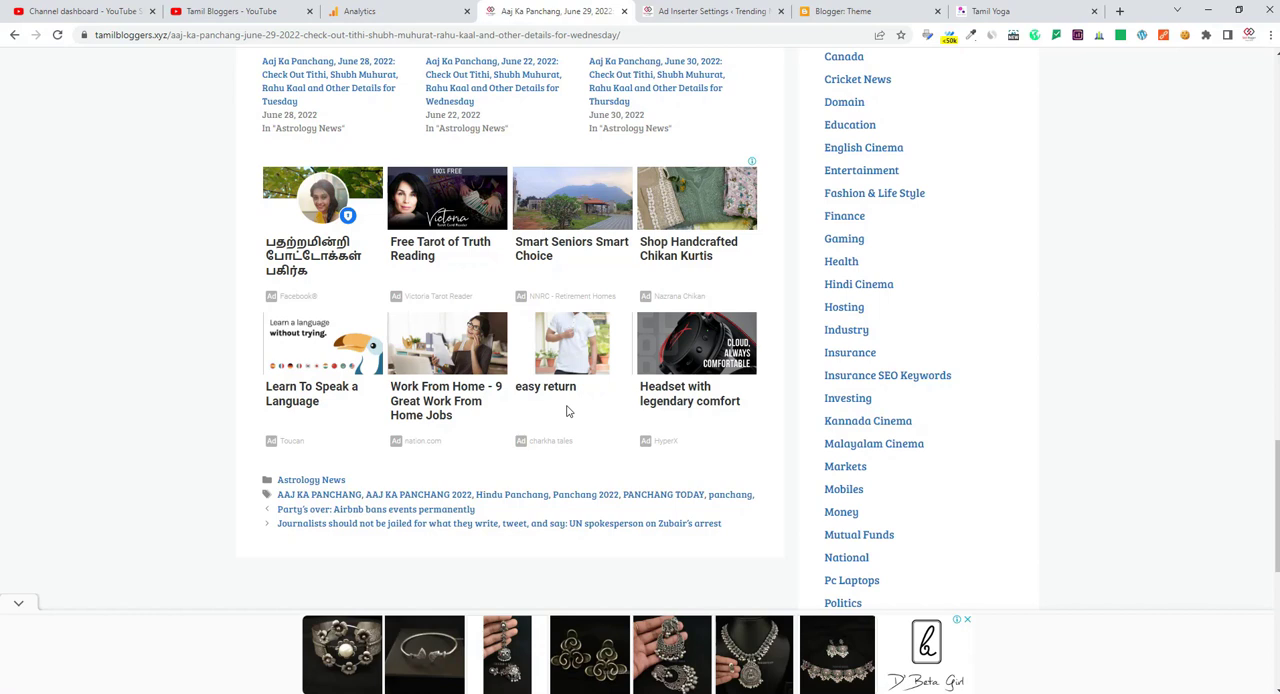
Step: Switch to Google AdSense and start creating a new Multiplex ad unit
mouse_move(640, 693)
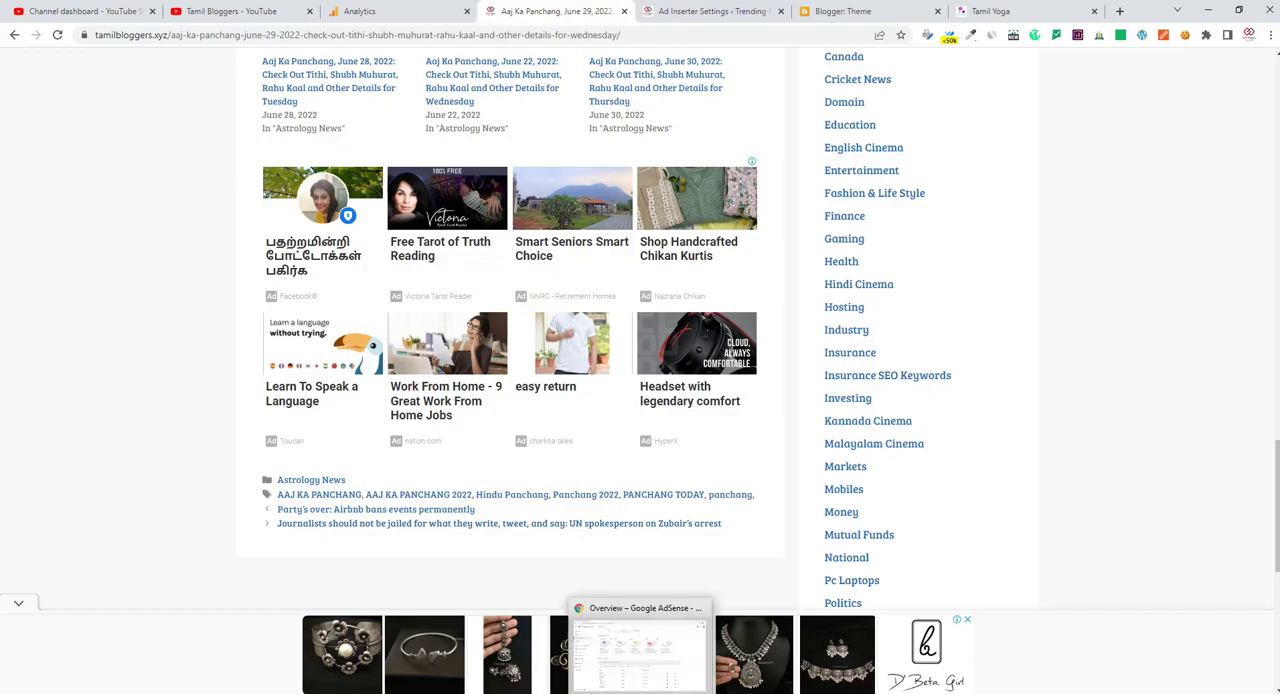
click(640, 655)
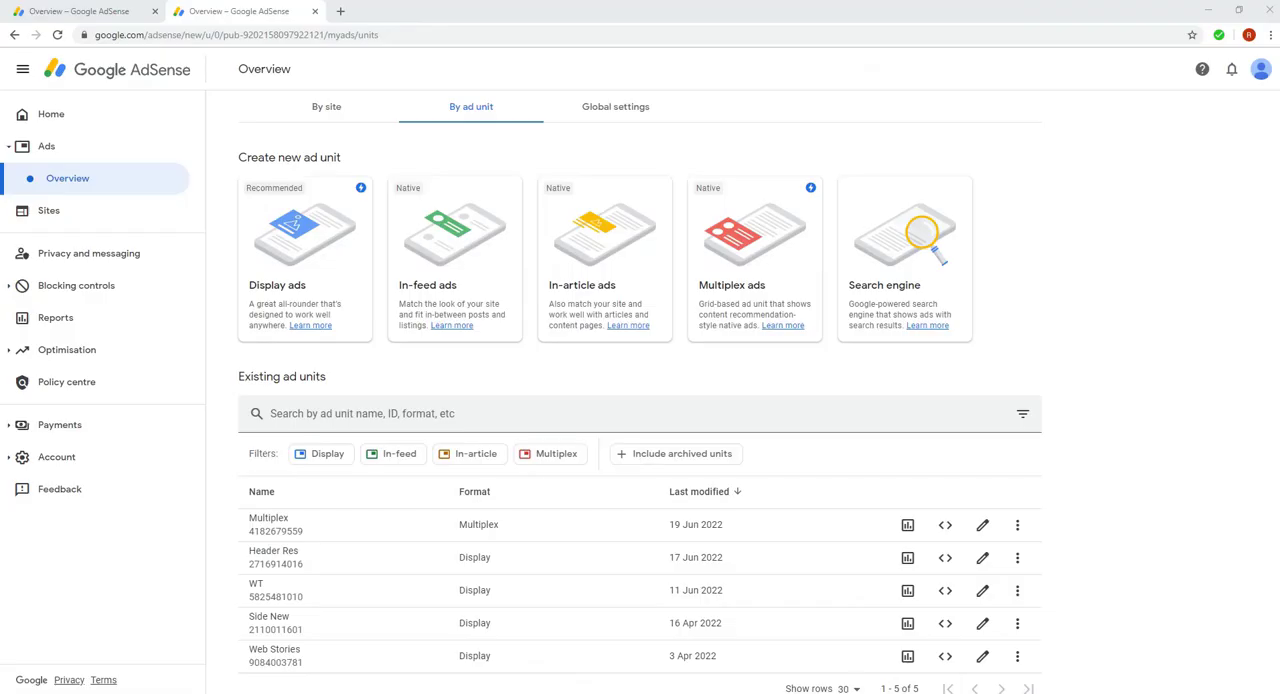
click(744, 264)
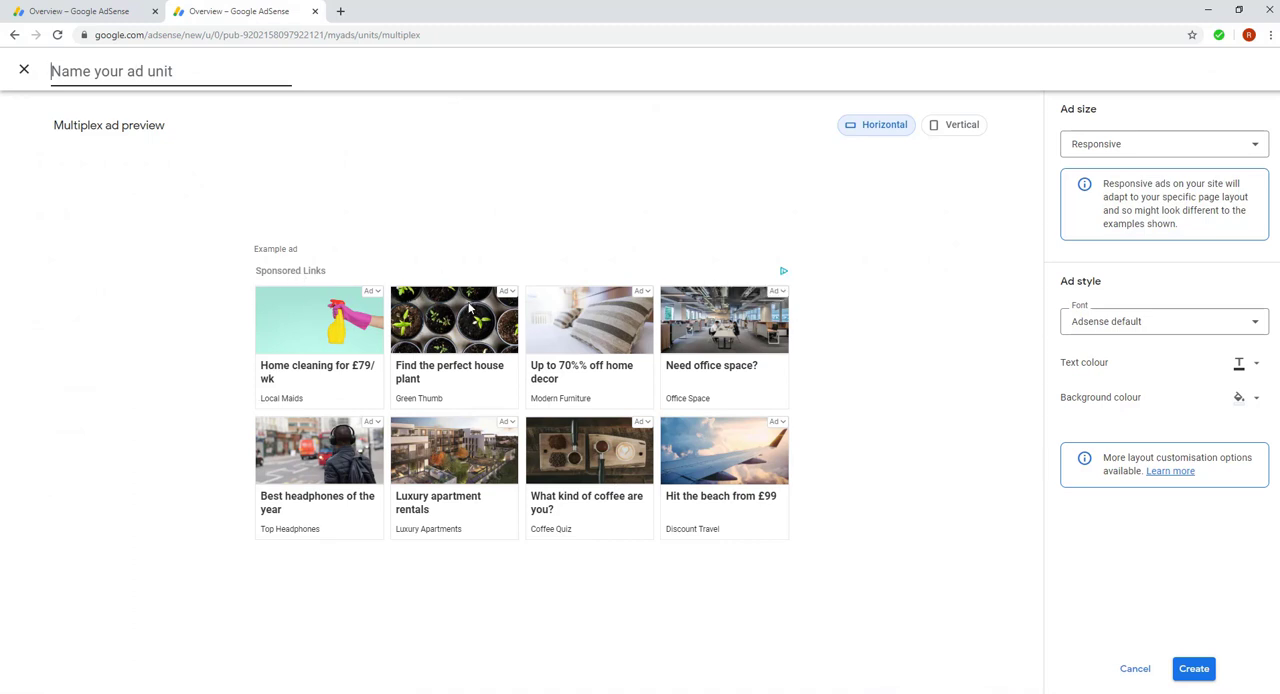
Step: Preview the multiplex ad in the Vertical layout and return to the Horizontal layout
click(955, 135)
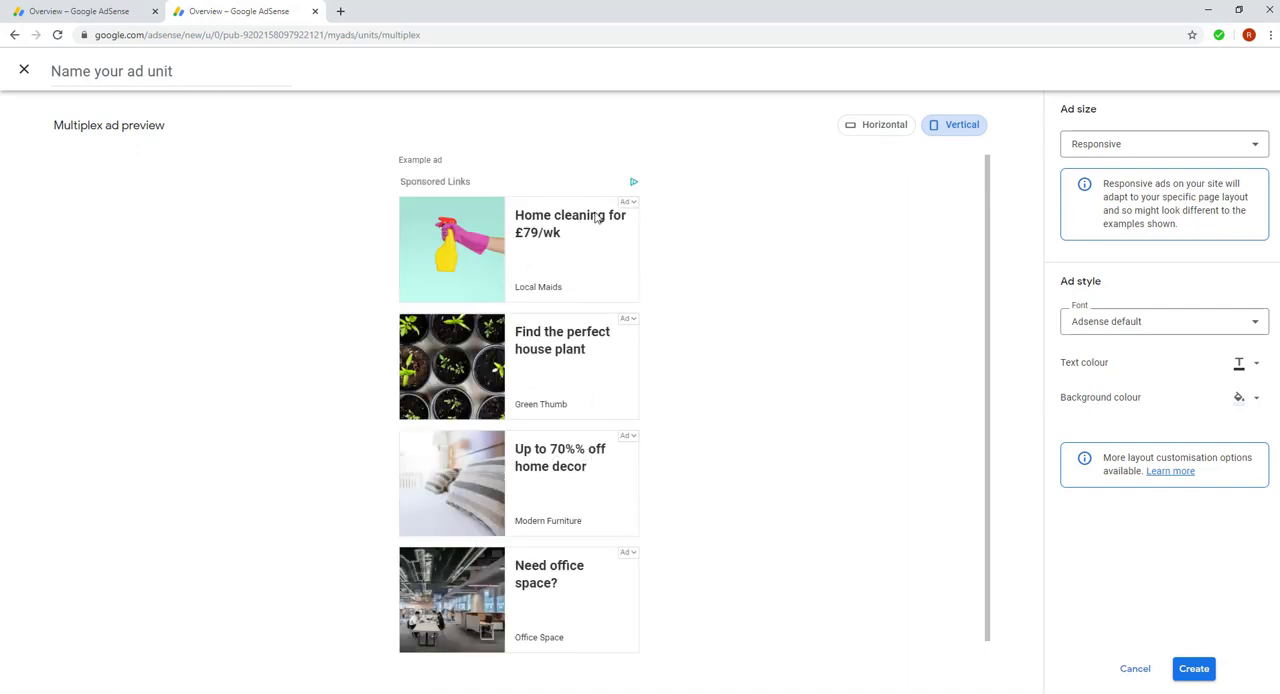
scroll(687, 365, down, 1)
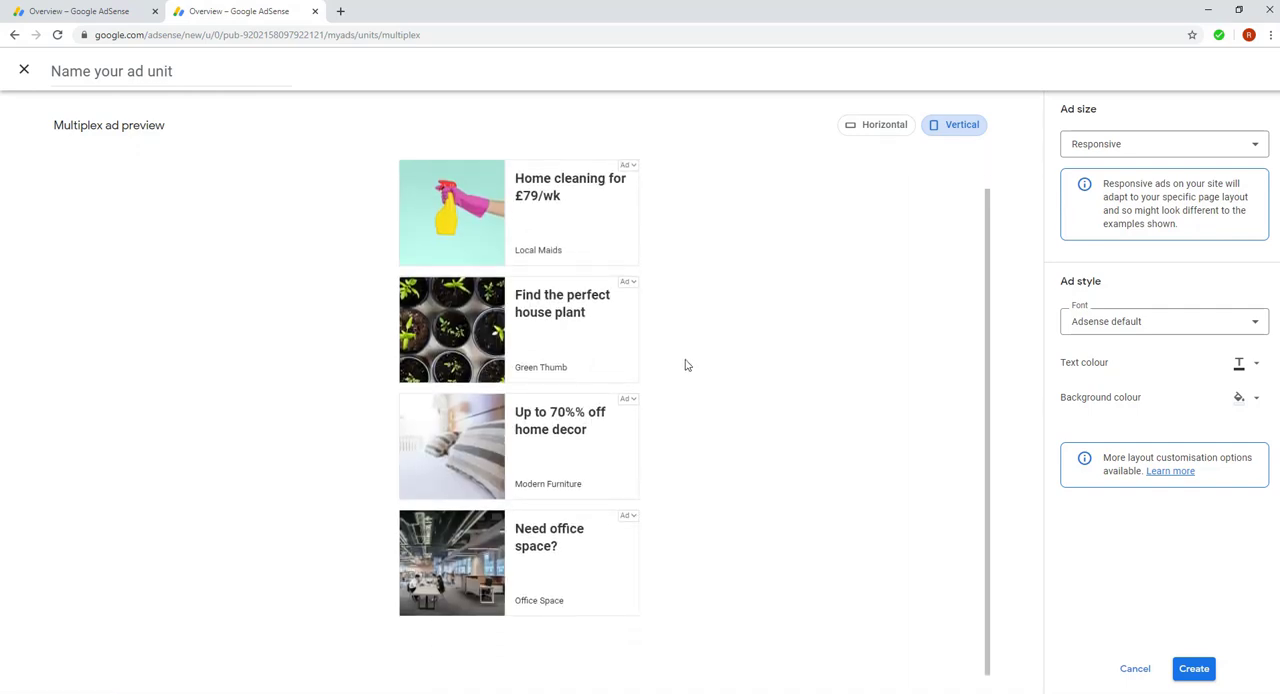
click(878, 123)
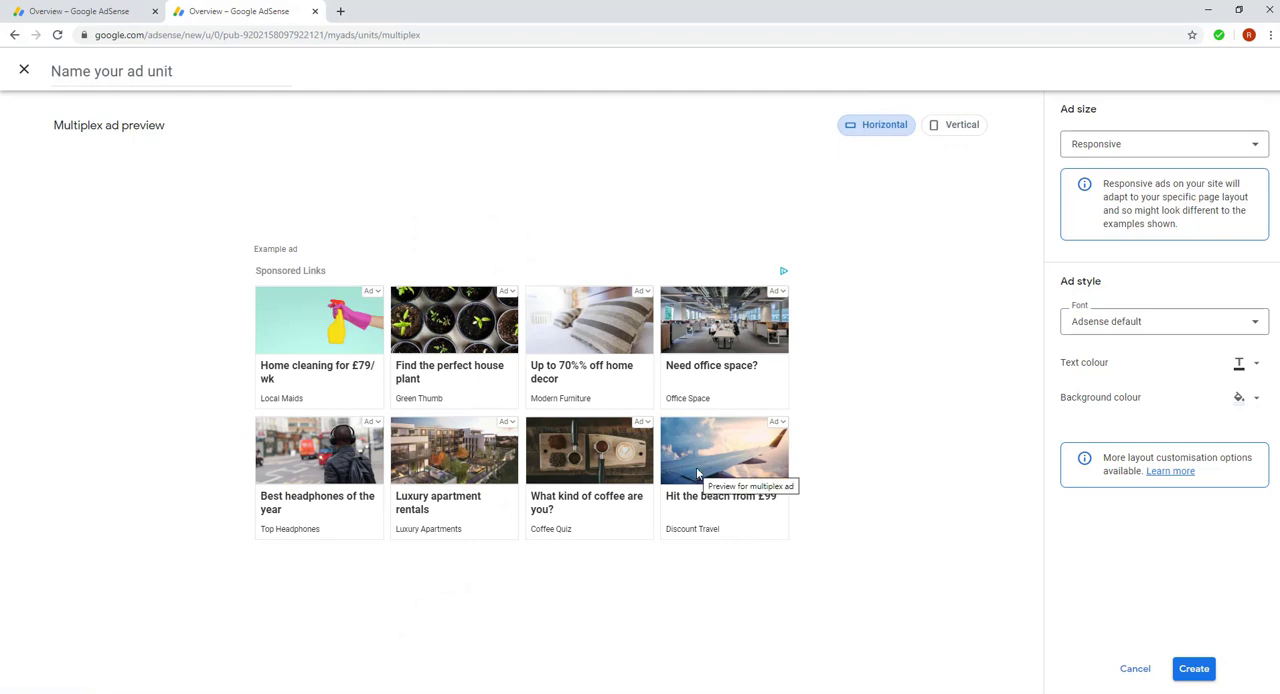
Step: Examine the available ad size and font options, keeping Responsive and Adsense default
click(1119, 147)
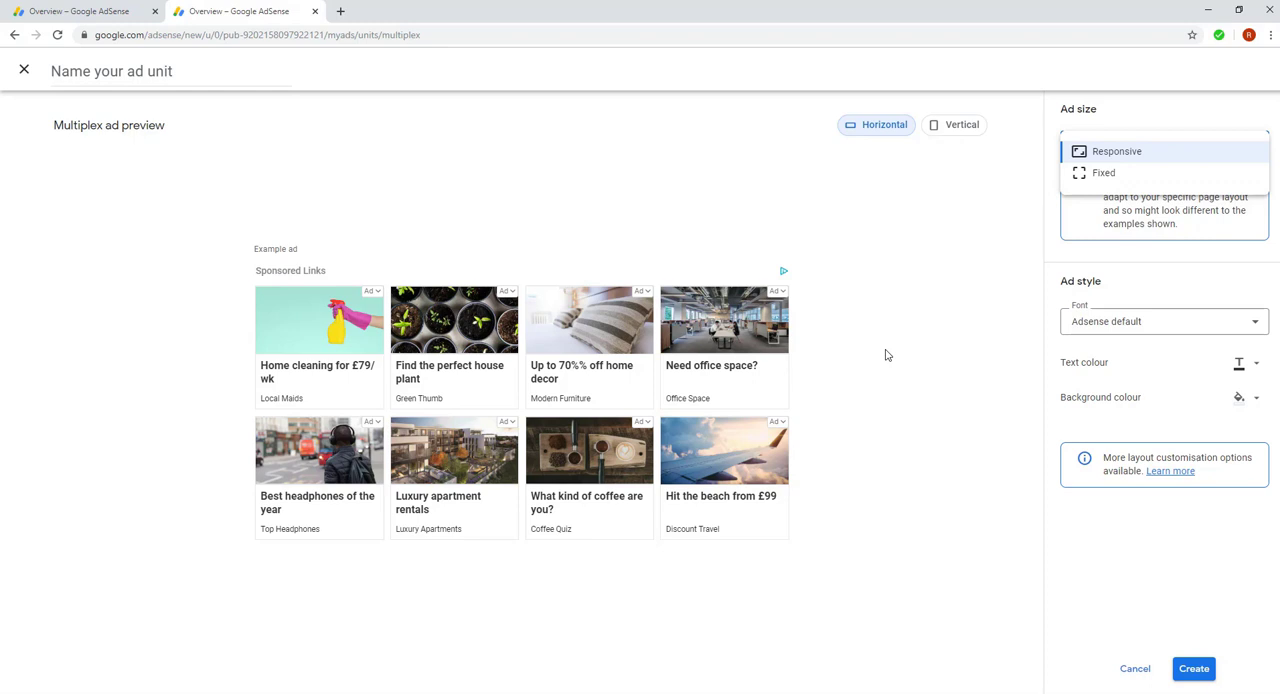
click(943, 274)
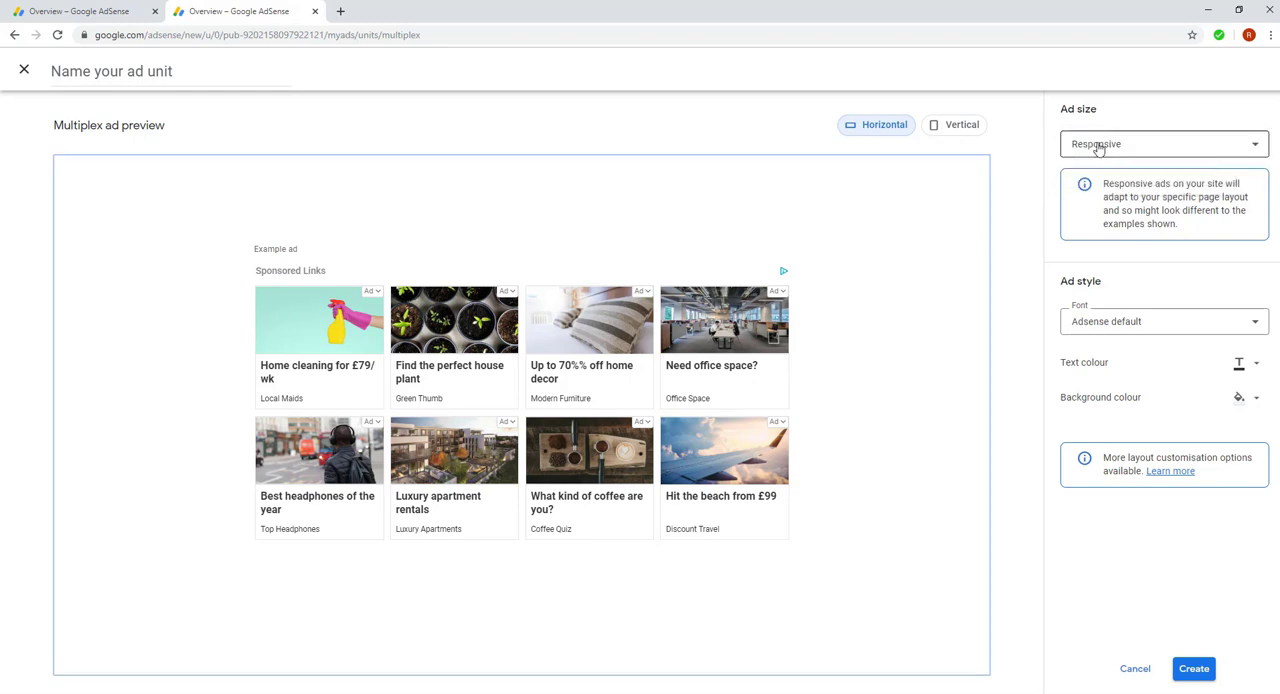
click(1097, 325)
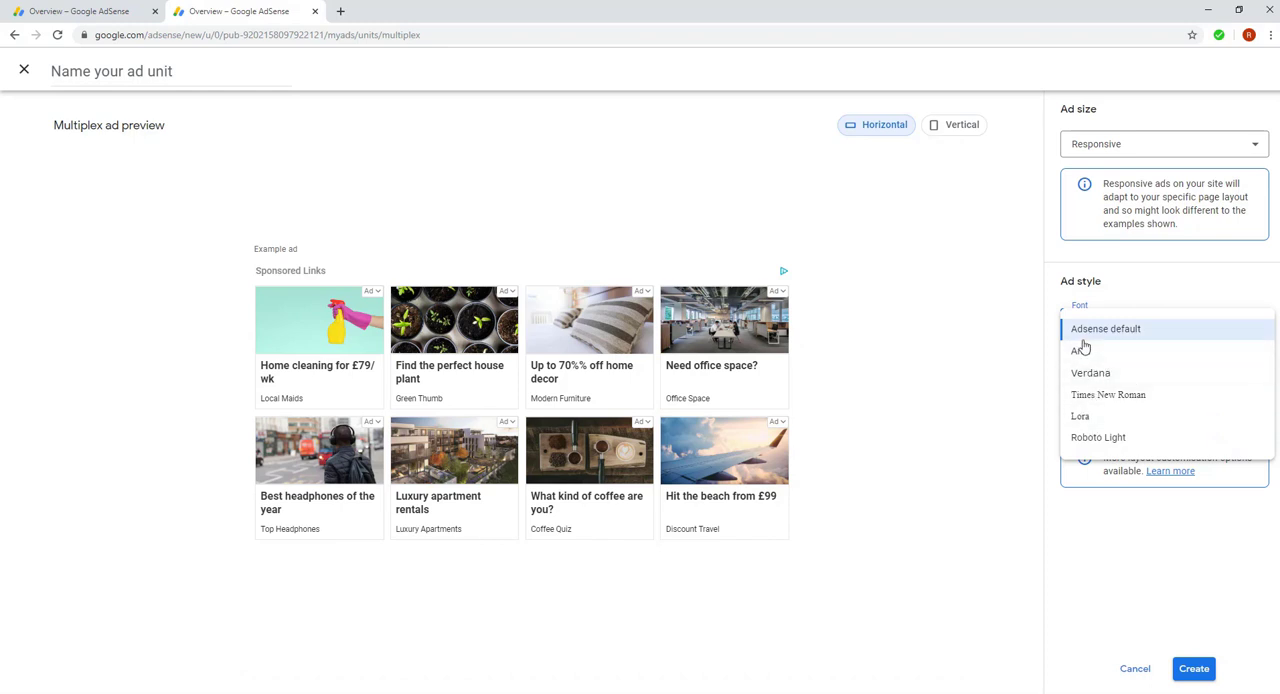
click(1012, 403)
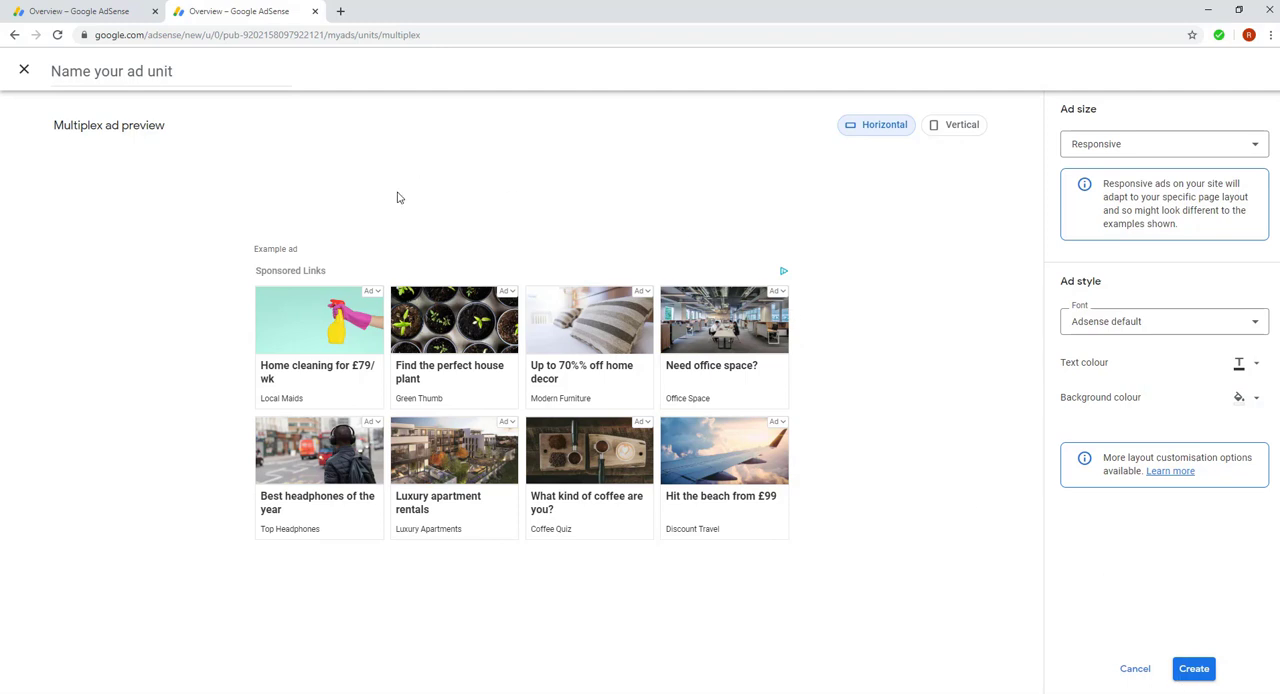
Step: Open the Code generator page of the existing Multiplex ad unit and highlight its whole HTML code
click(90, 8)
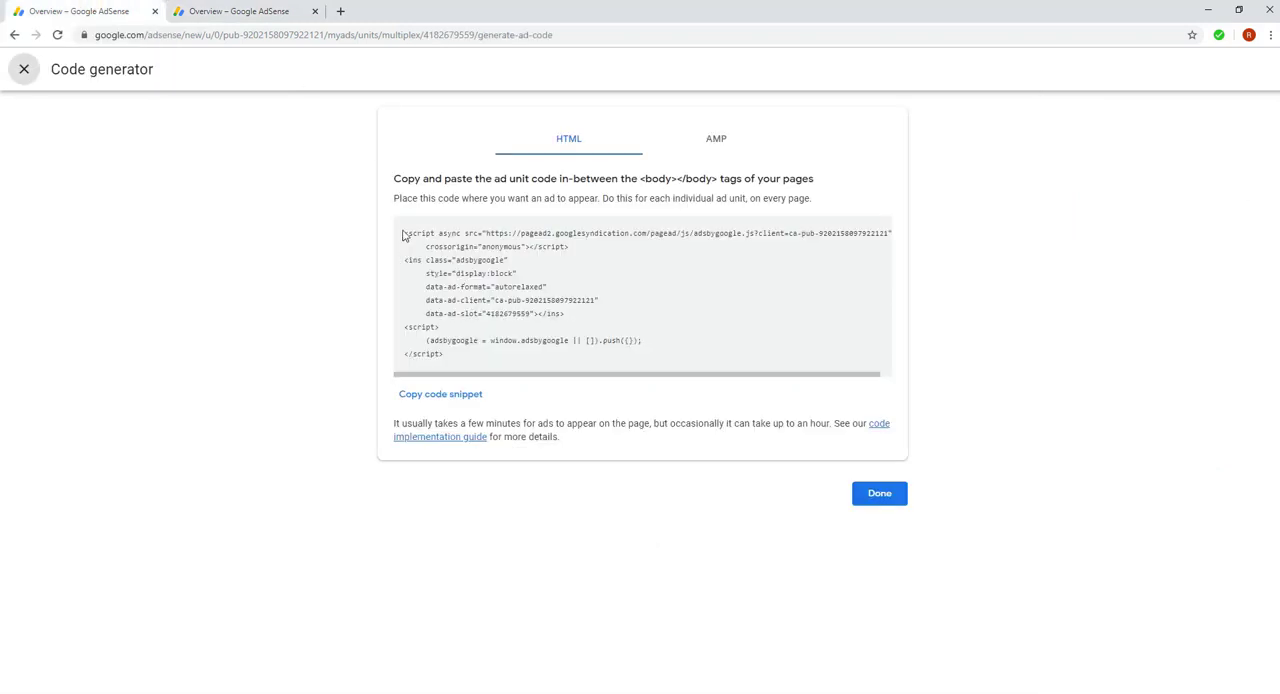
drag(404, 232, 470, 358)
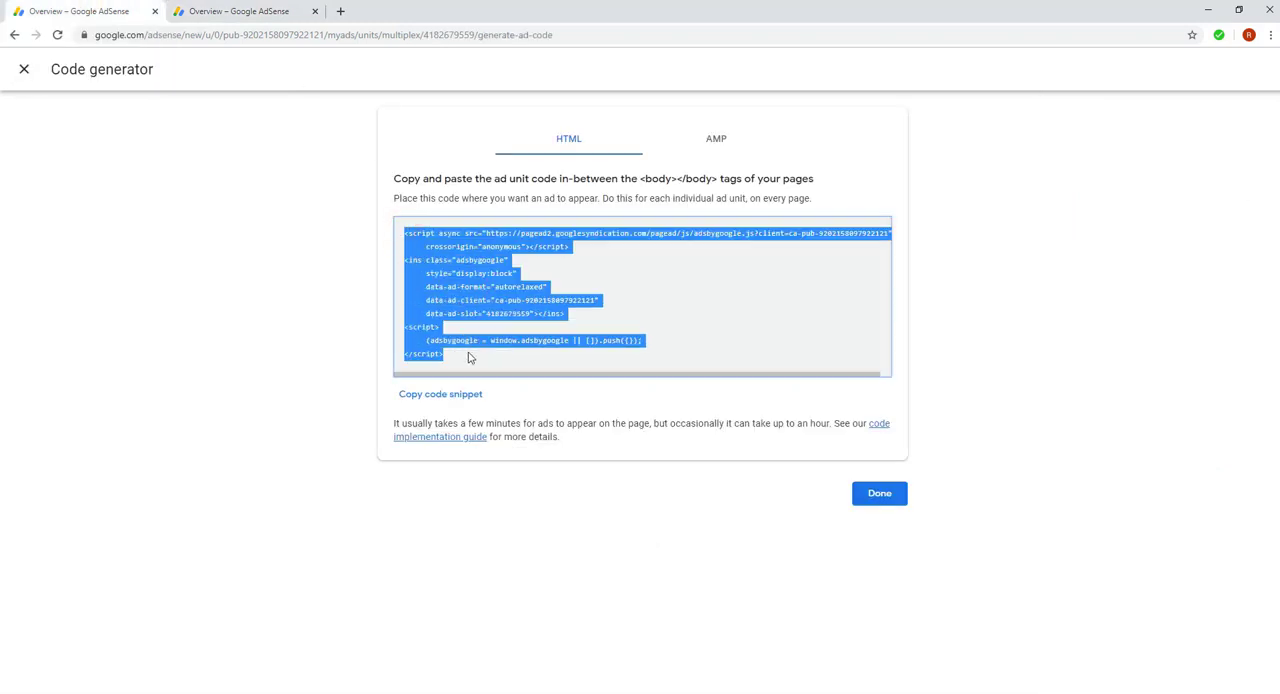
click(507, 292)
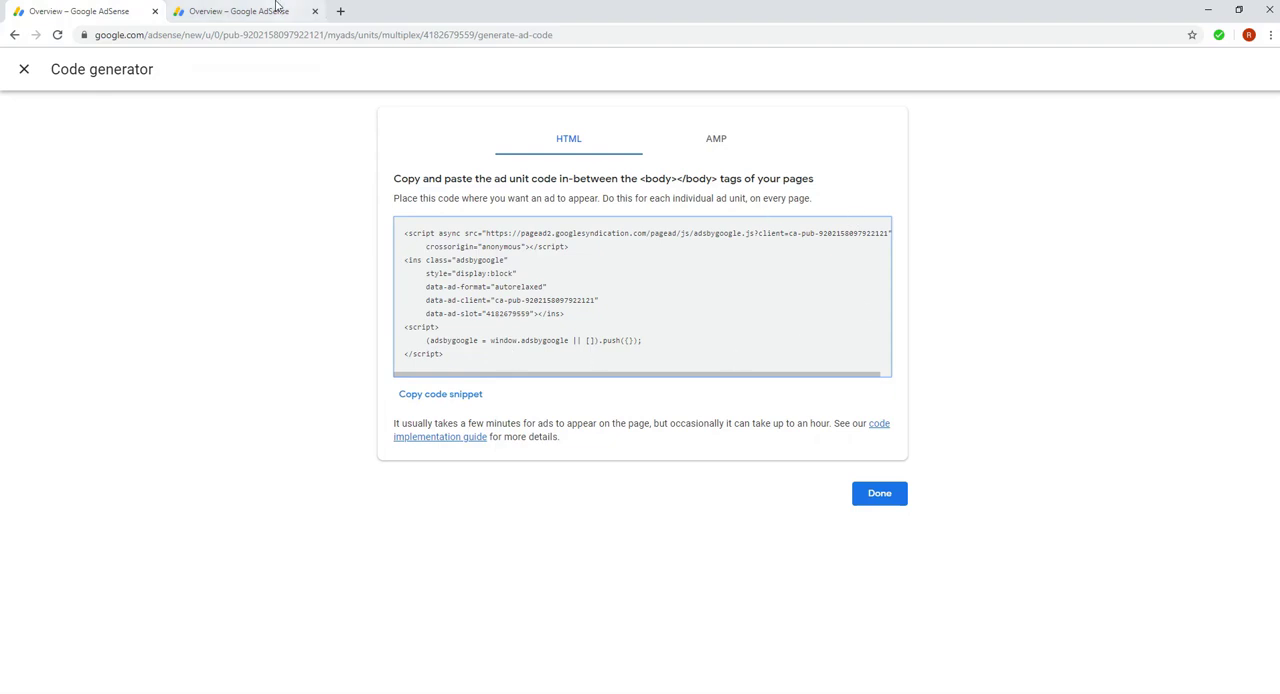
Step: Return to the website's browser window and compare the code and placement in Ad Inserter block 7 with the article's multiplex ads
mouse_move(605, 692)
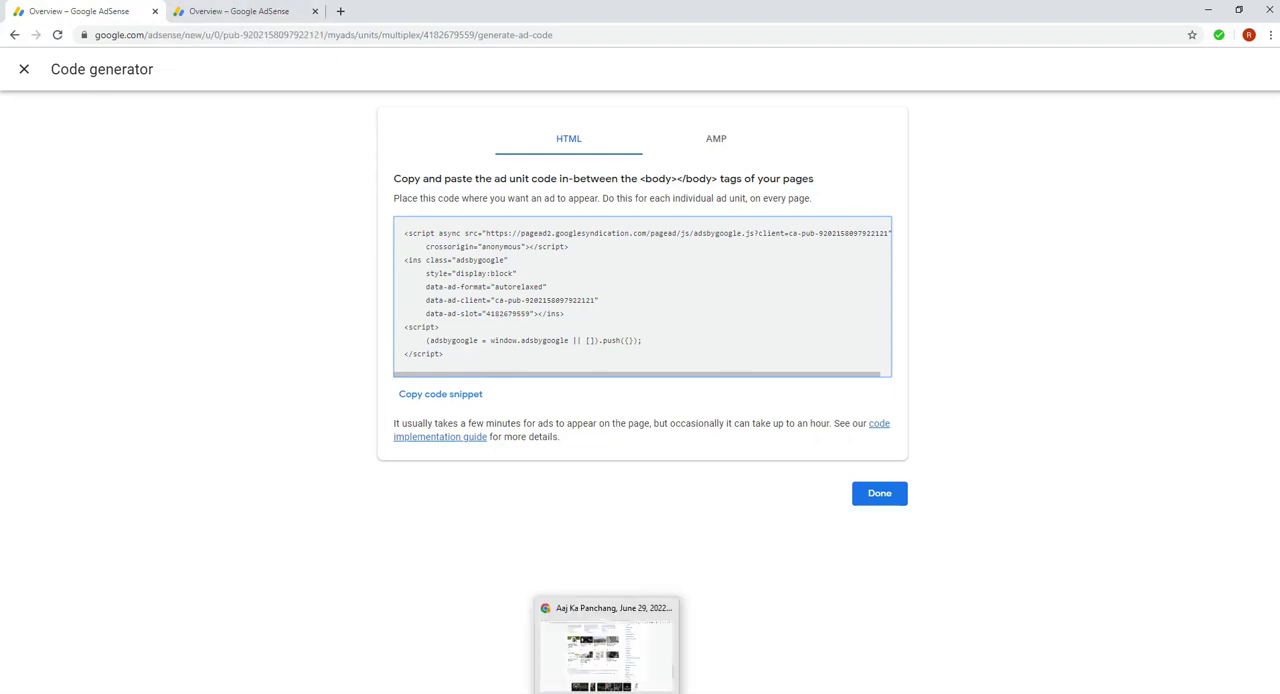
click(605, 650)
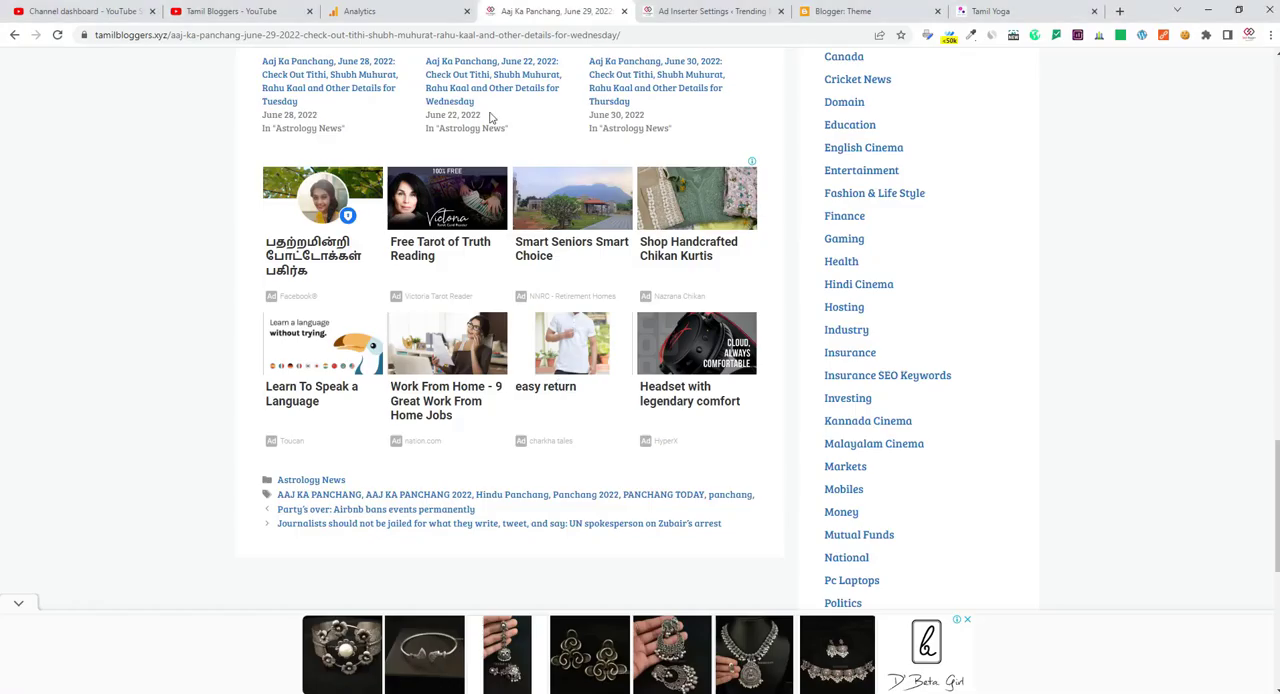
click(695, 8)
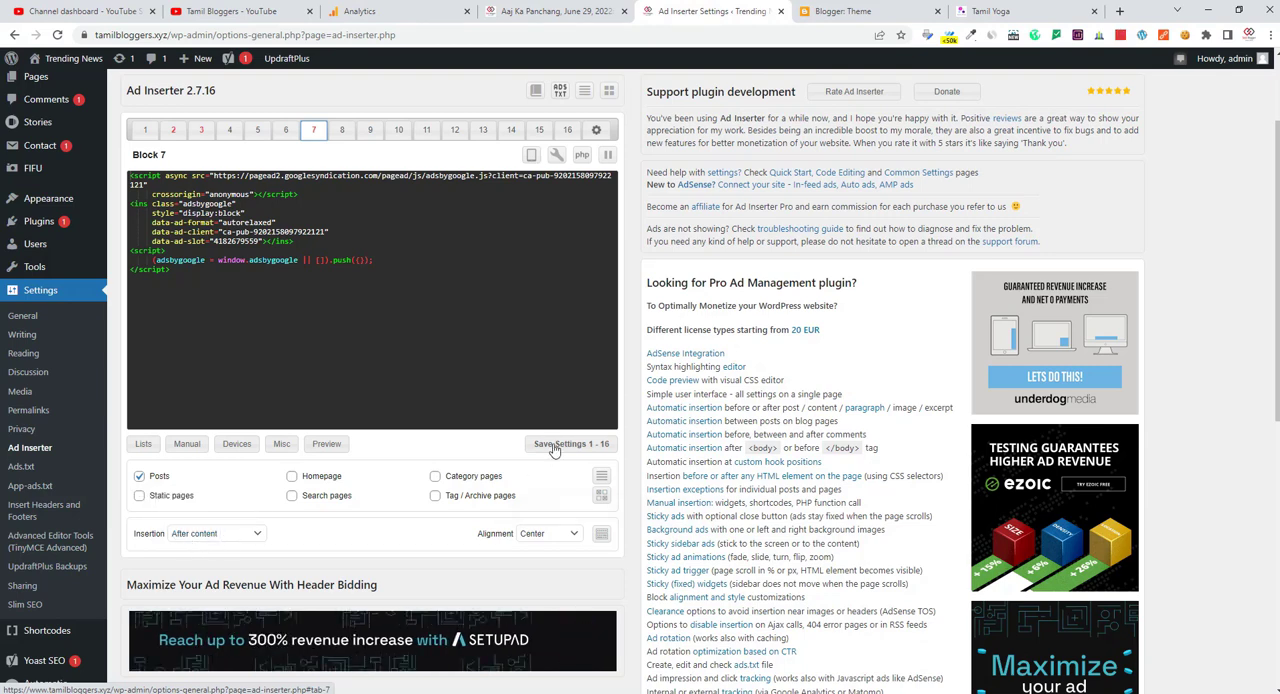
click(551, 11)
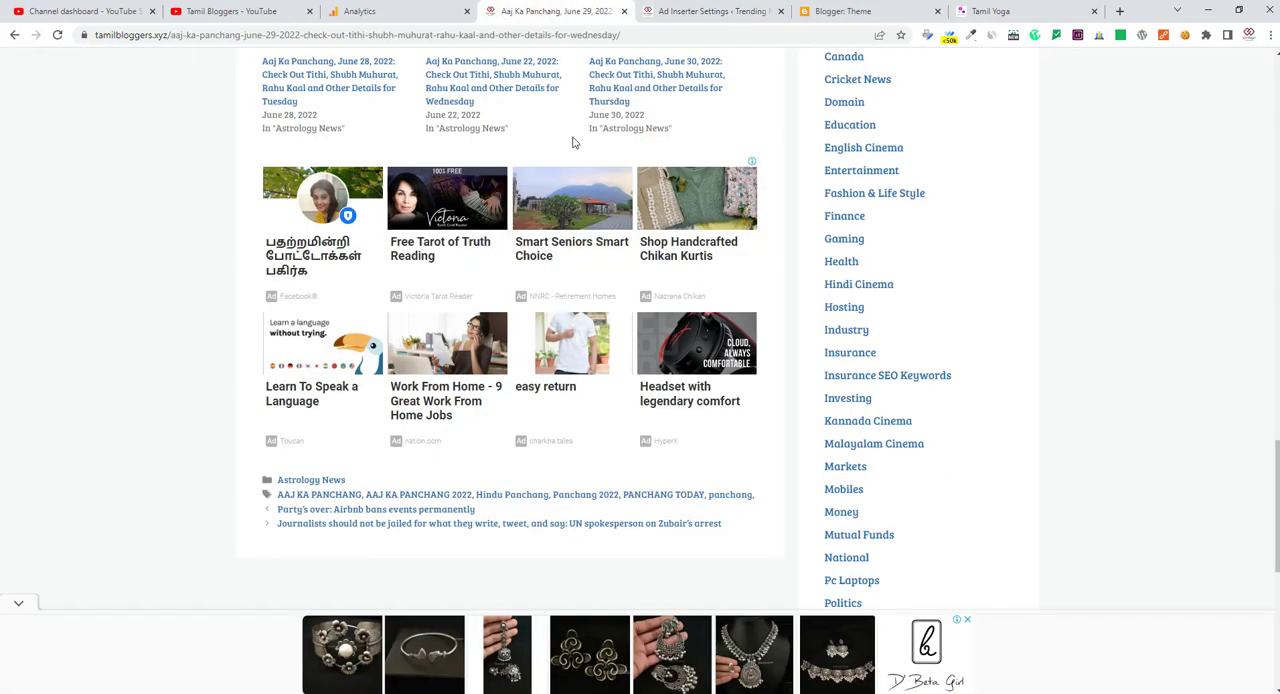
Step: Look up the ad placement videos on the Tamil Bloggers YouTube channel and return to the Blogger theme page
click(879, 7)
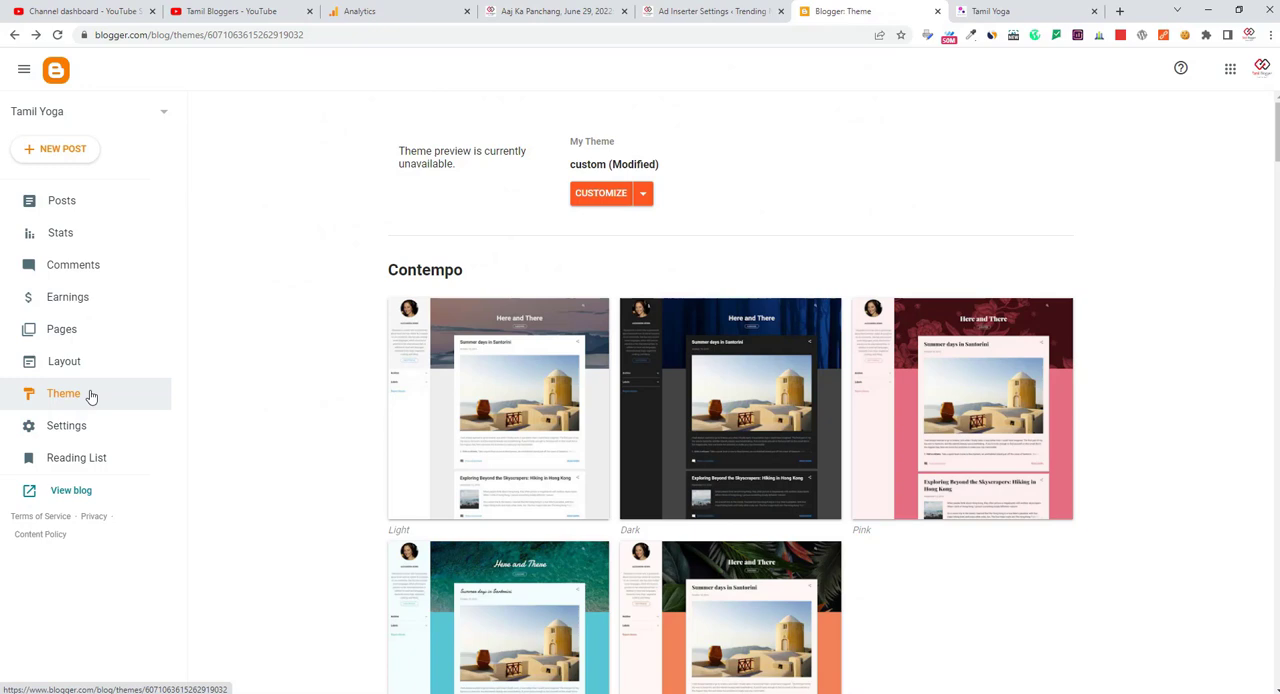
click(242, 9)
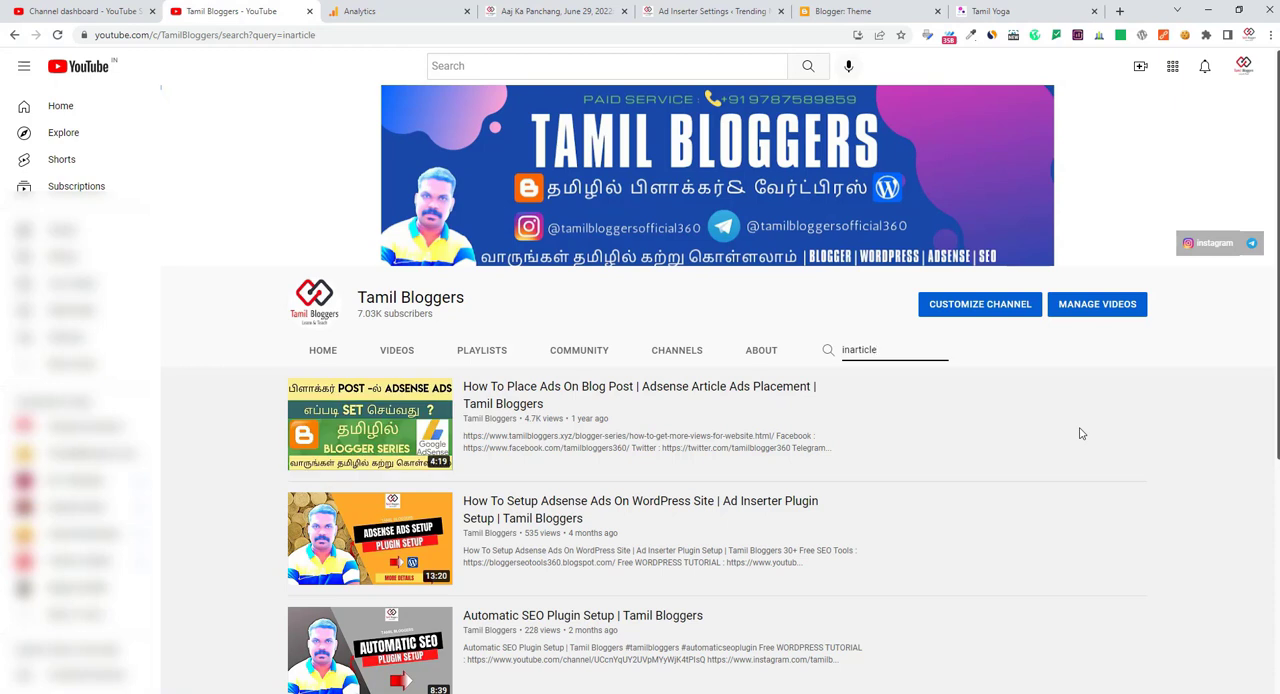
click(835, 10)
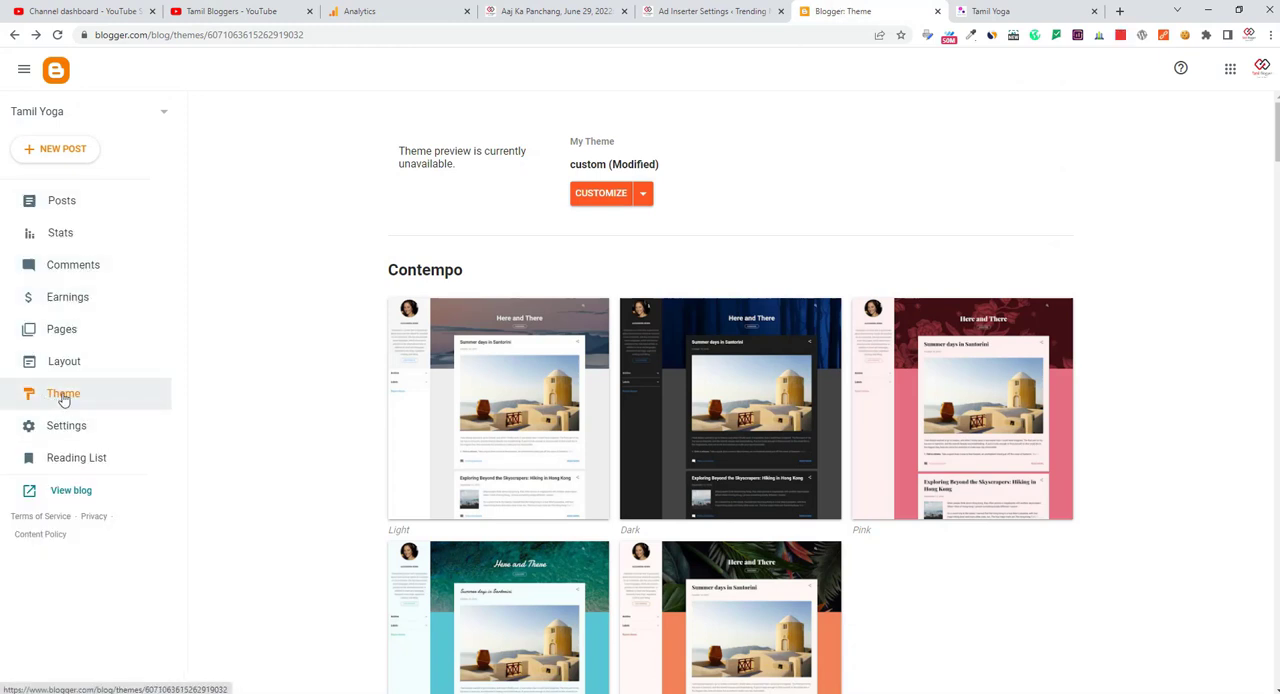
Step: Open the HTML code of the Tamil Yoga blog's theme for editing
click(643, 198)
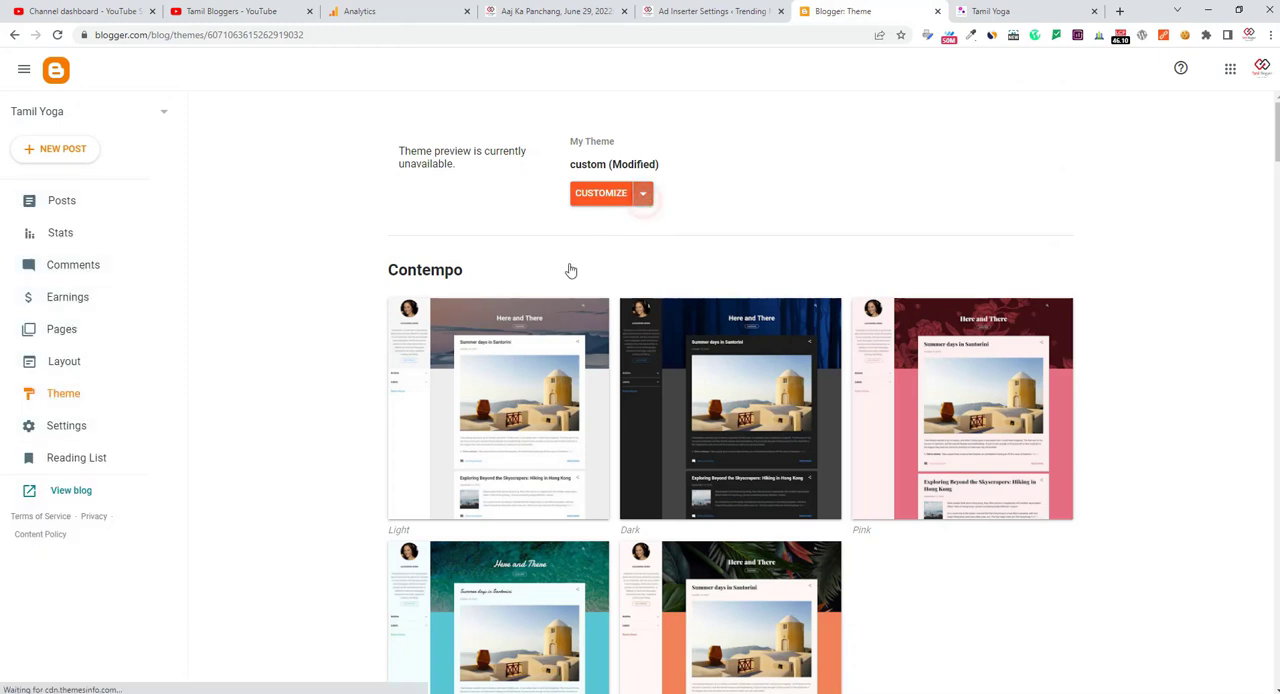
click(645, 197)
click(481, 306)
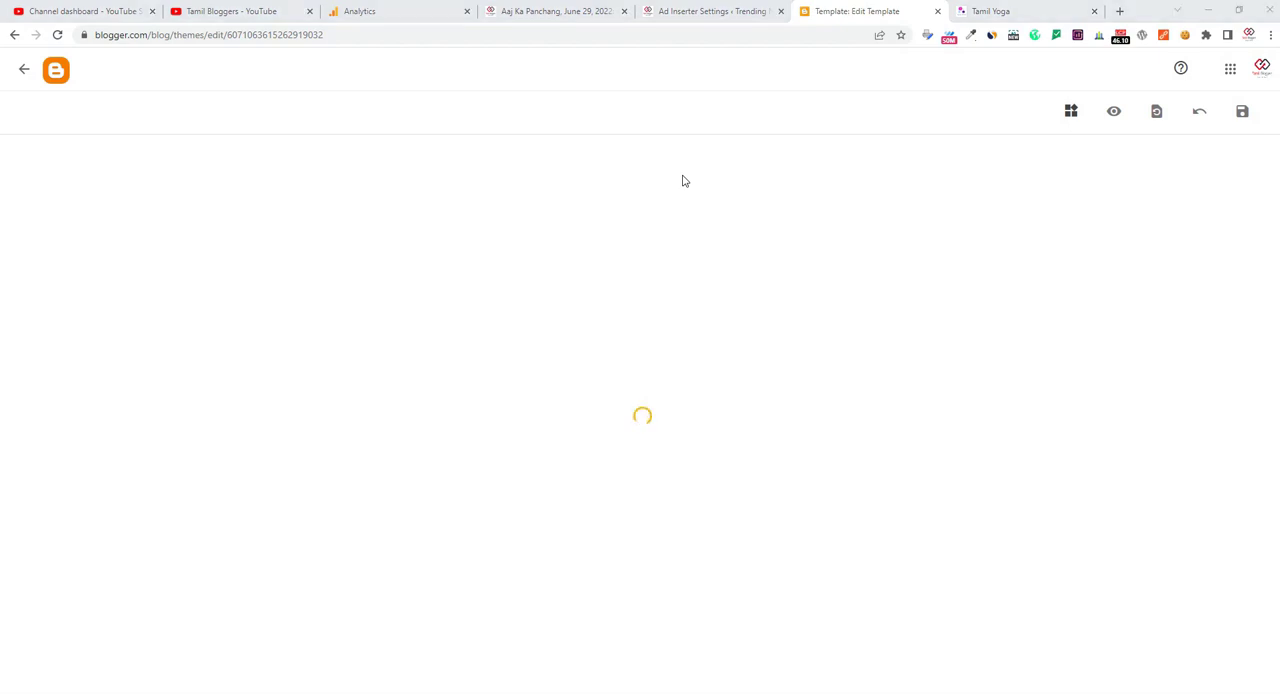
Step: Search the theme HTML for "<data:post.body" and magnify the screen to 200%
click(553, 231)
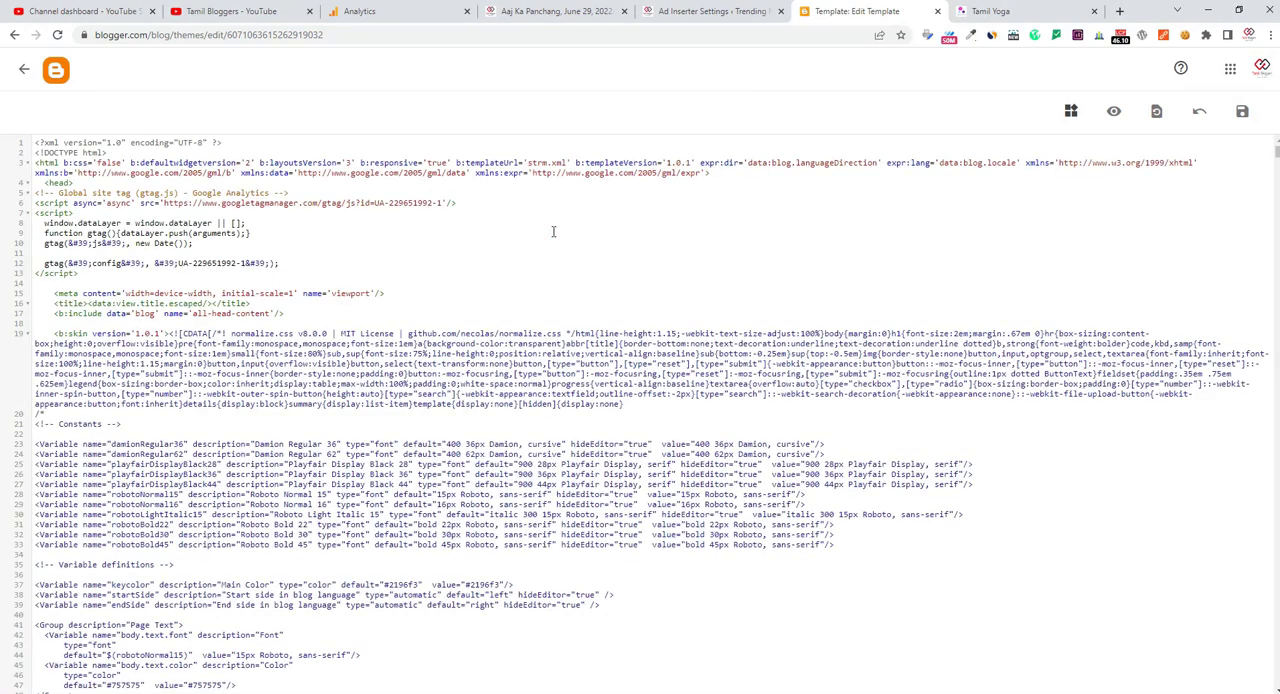
key(super+plus)
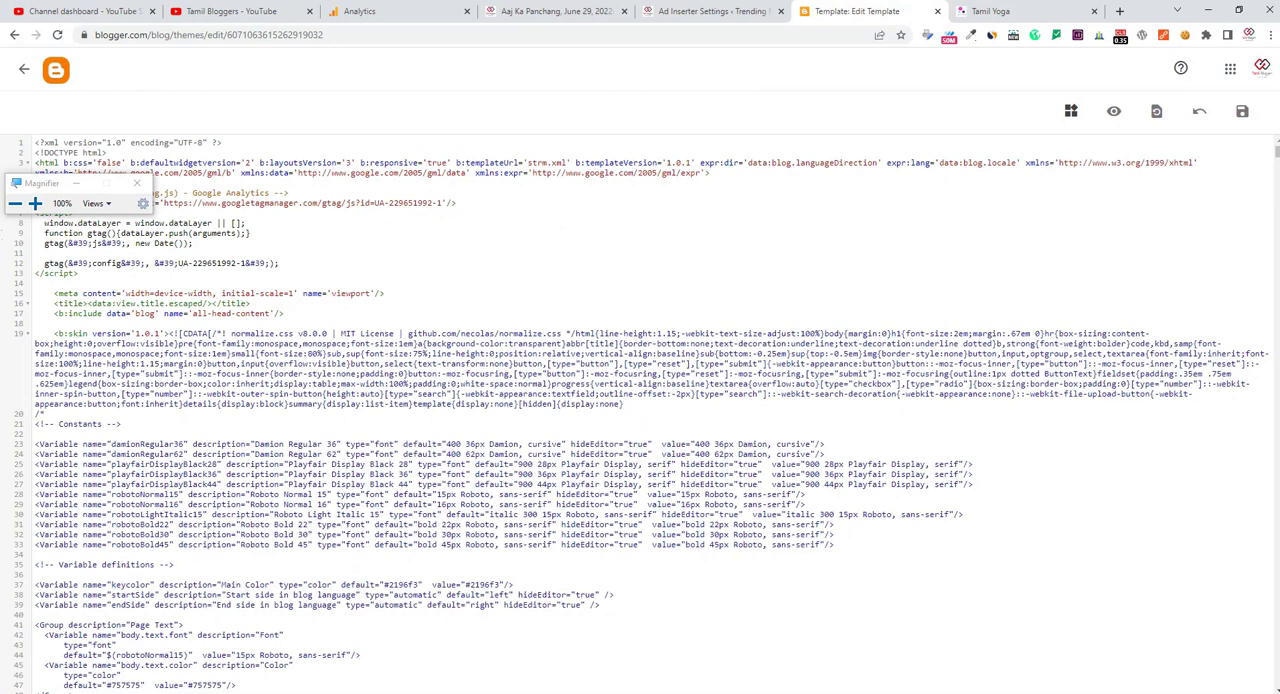
key(ctrl+f)
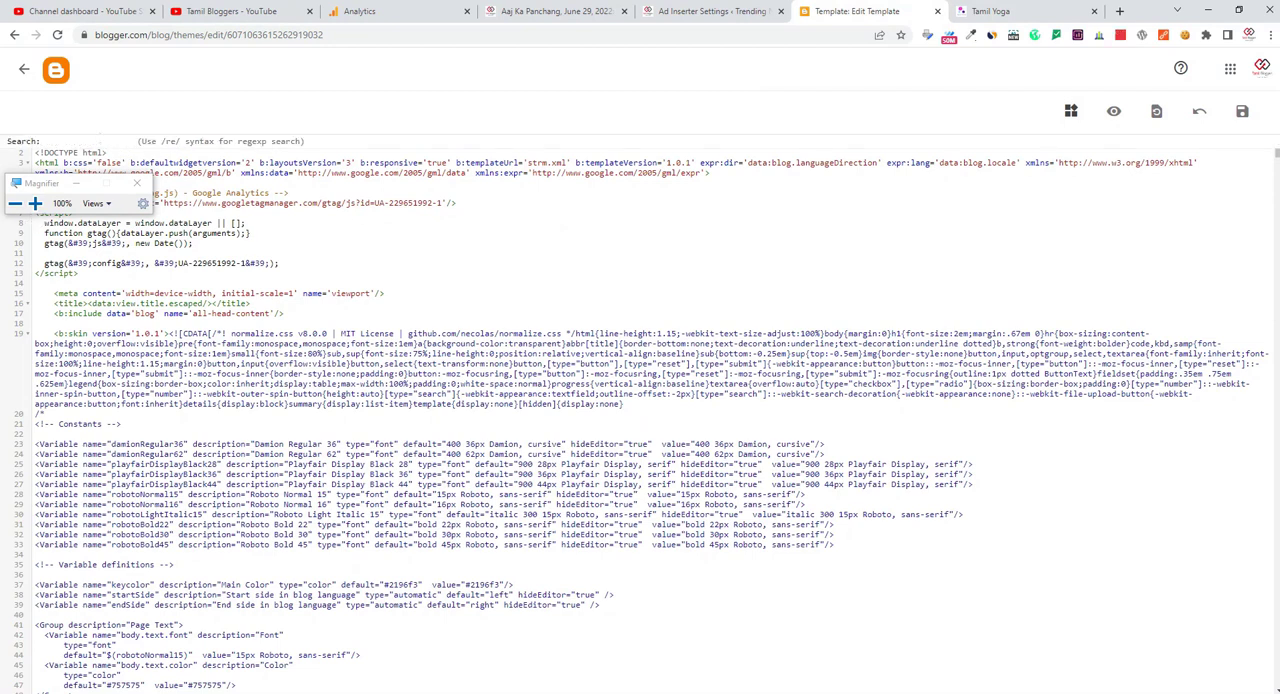
text(<data:post.body)
click(35, 205)
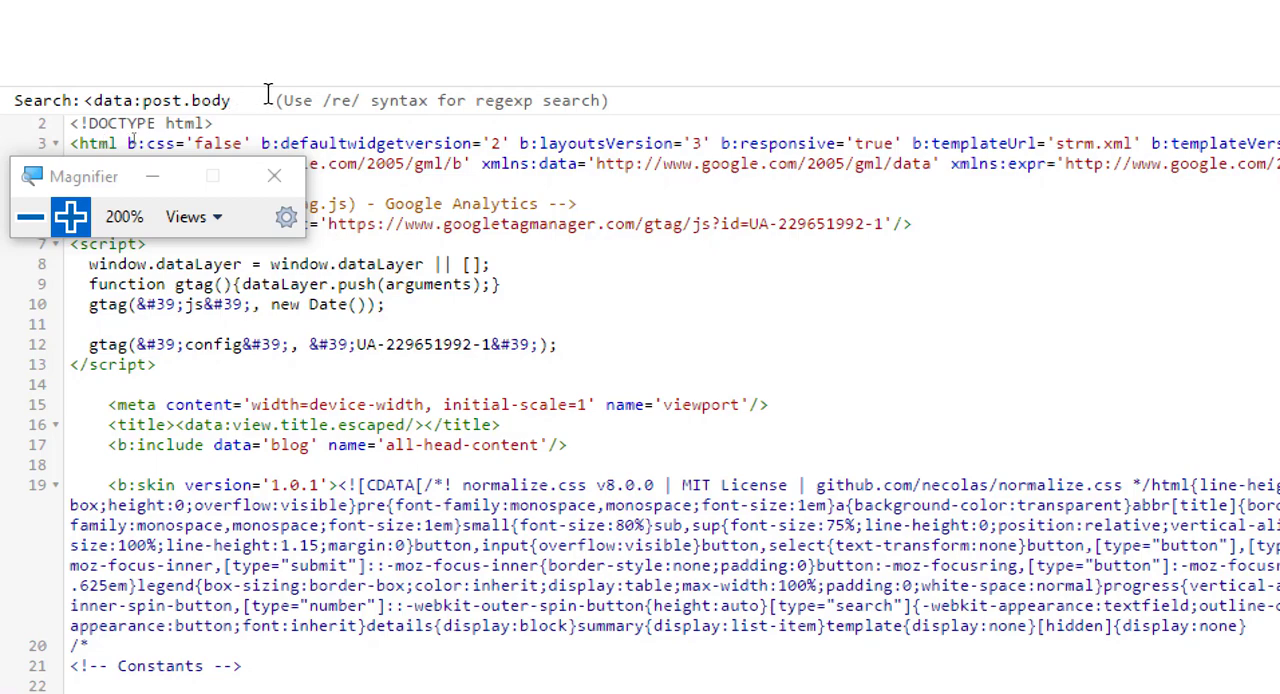
key(Return)
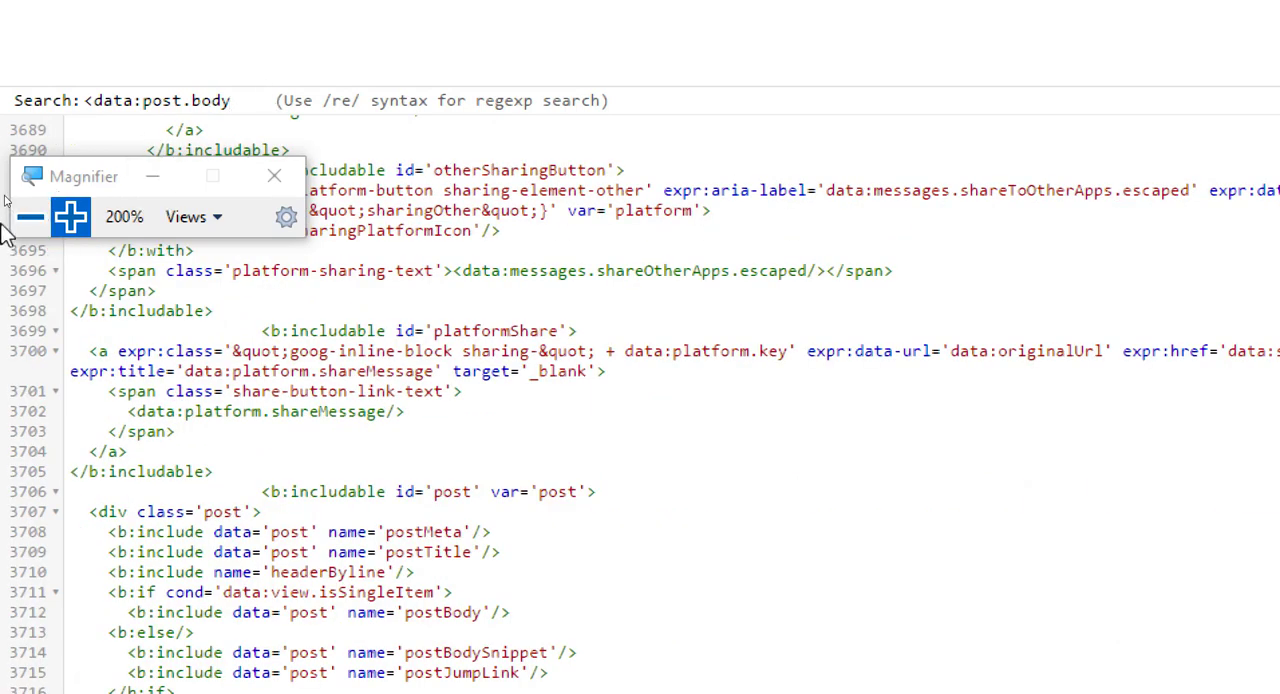
Step: Insert one blank line below and one above the <data:post.body/> tag in the postBody section
click(72, 217)
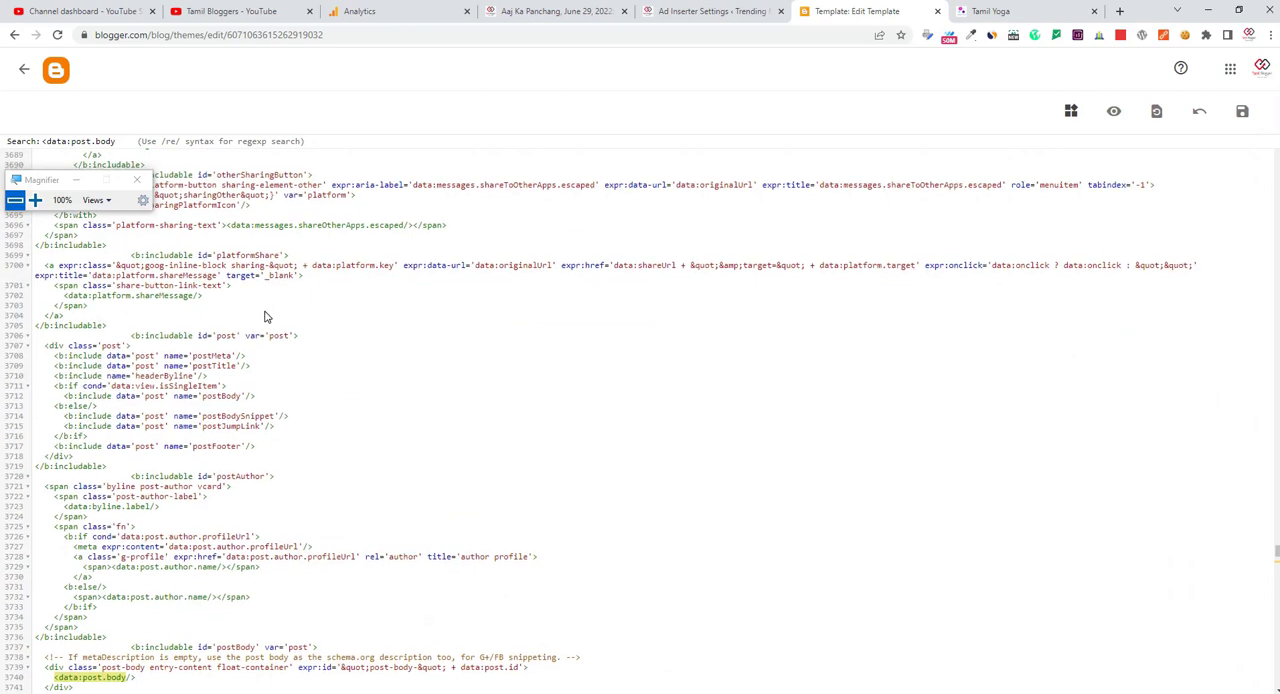
scroll(263, 320, down, 3)
scroll(268, 316, down, 2)
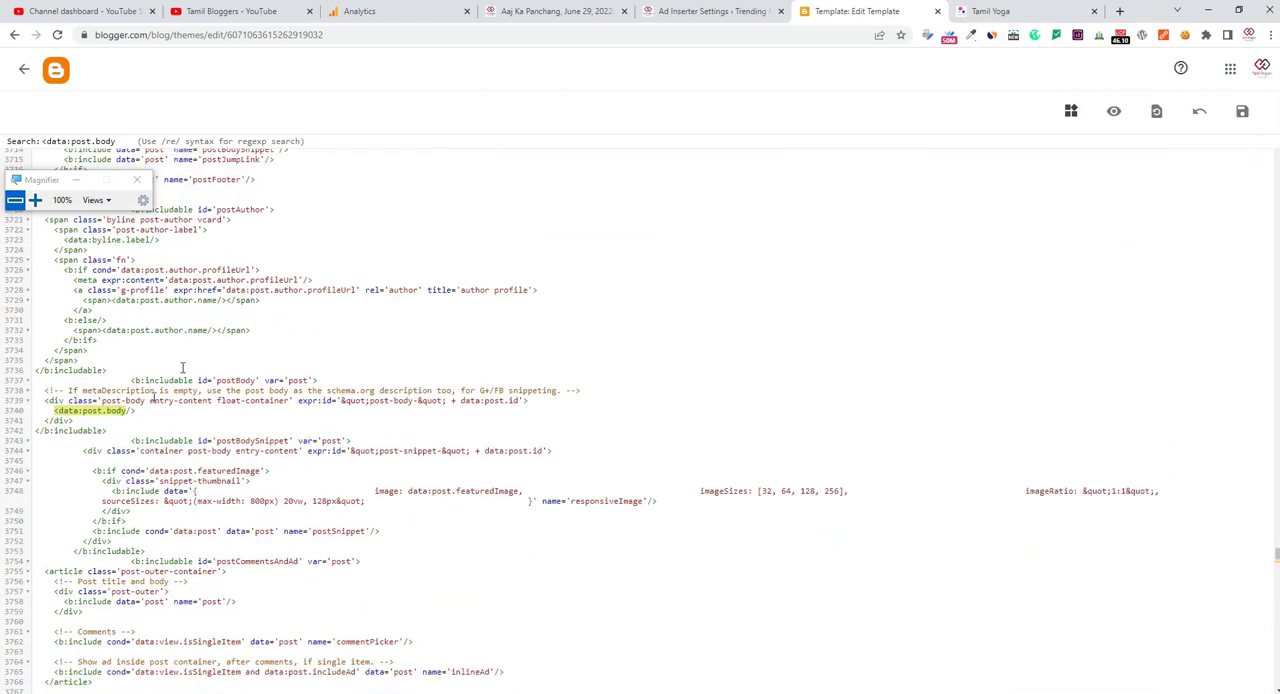
click(35, 200)
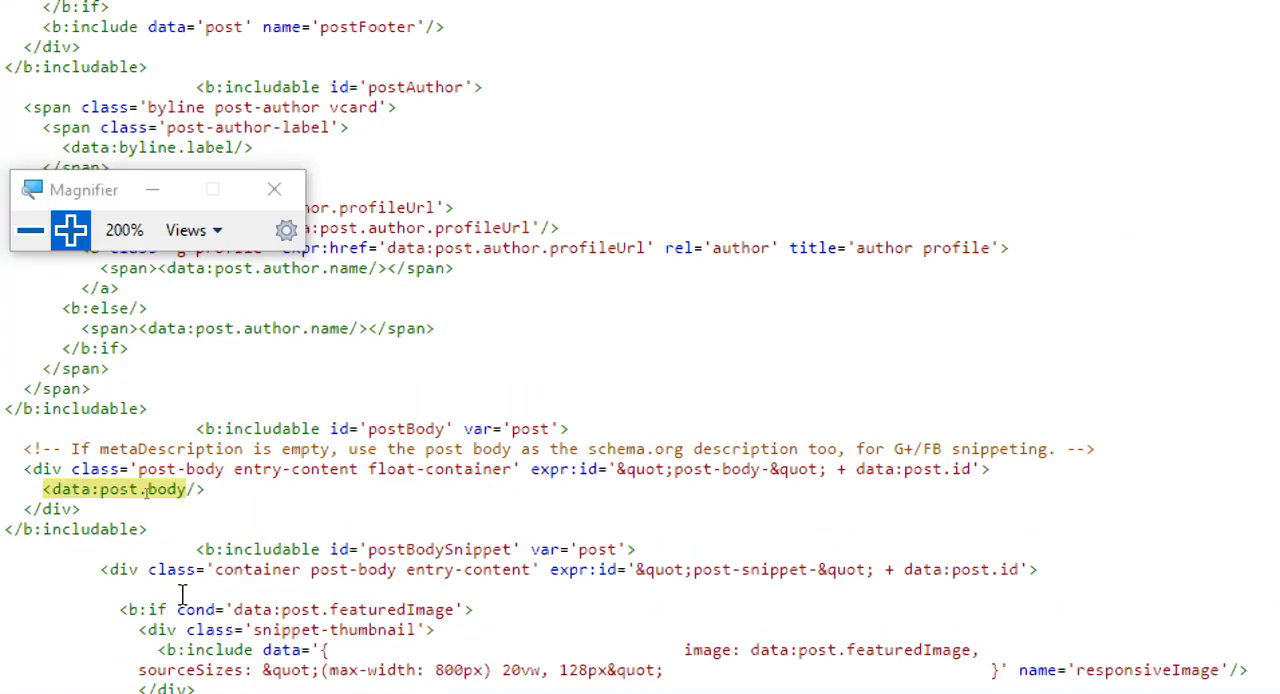
double_click(226, 494)
click(216, 490)
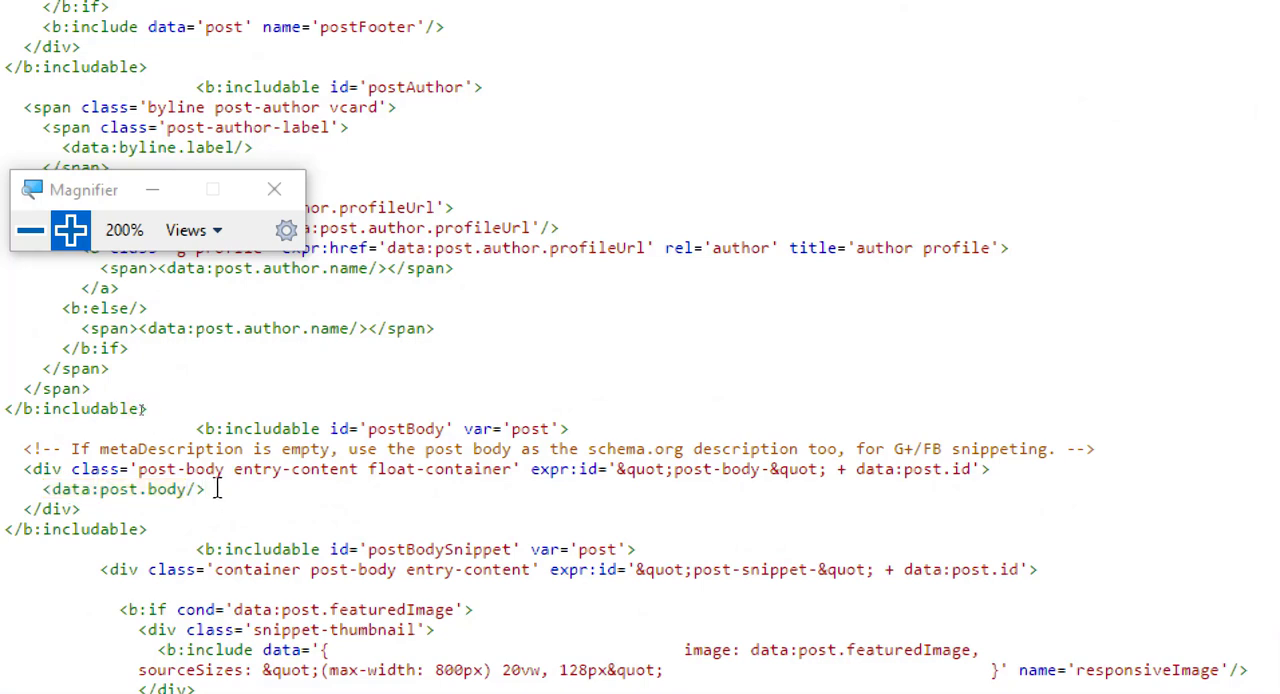
key(Return)
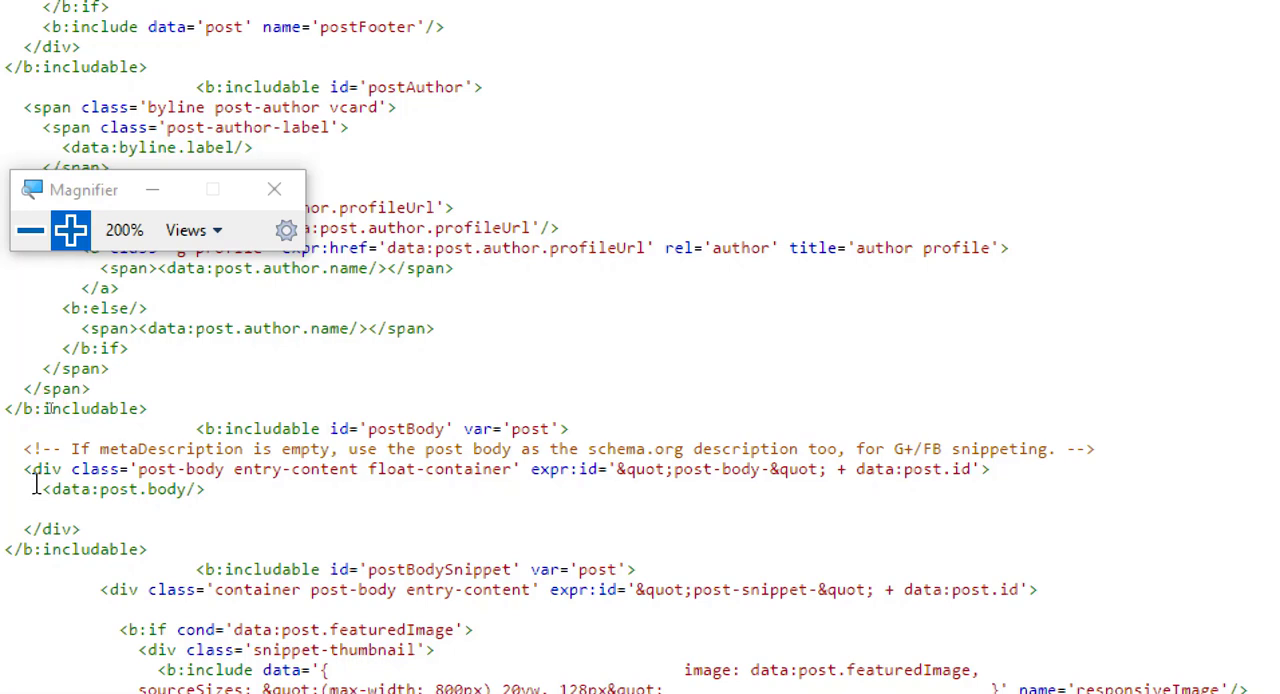
key(Return)
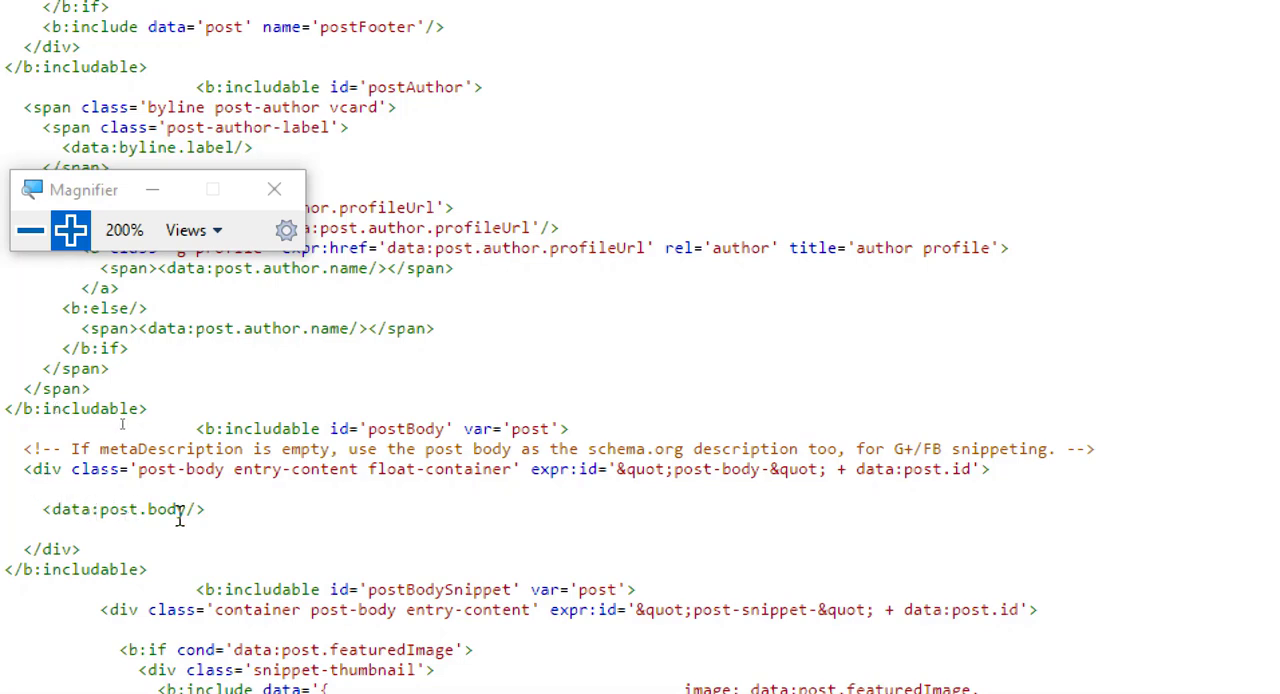
Step: Place the cursor on the blank line below <data:post.body/>, save the theme, and return to the Aaj Ka Panchang article
double_click(61, 527)
click(61, 527)
click(30, 231)
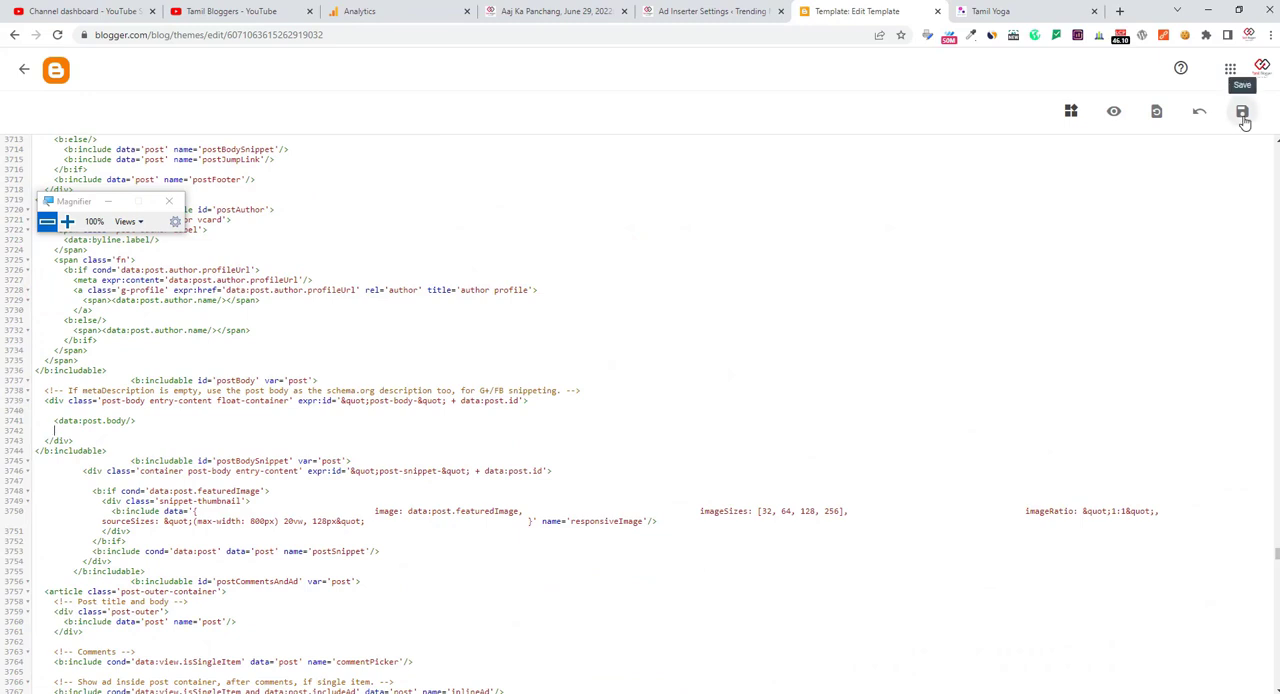
click(1242, 112)
click(514, 11)
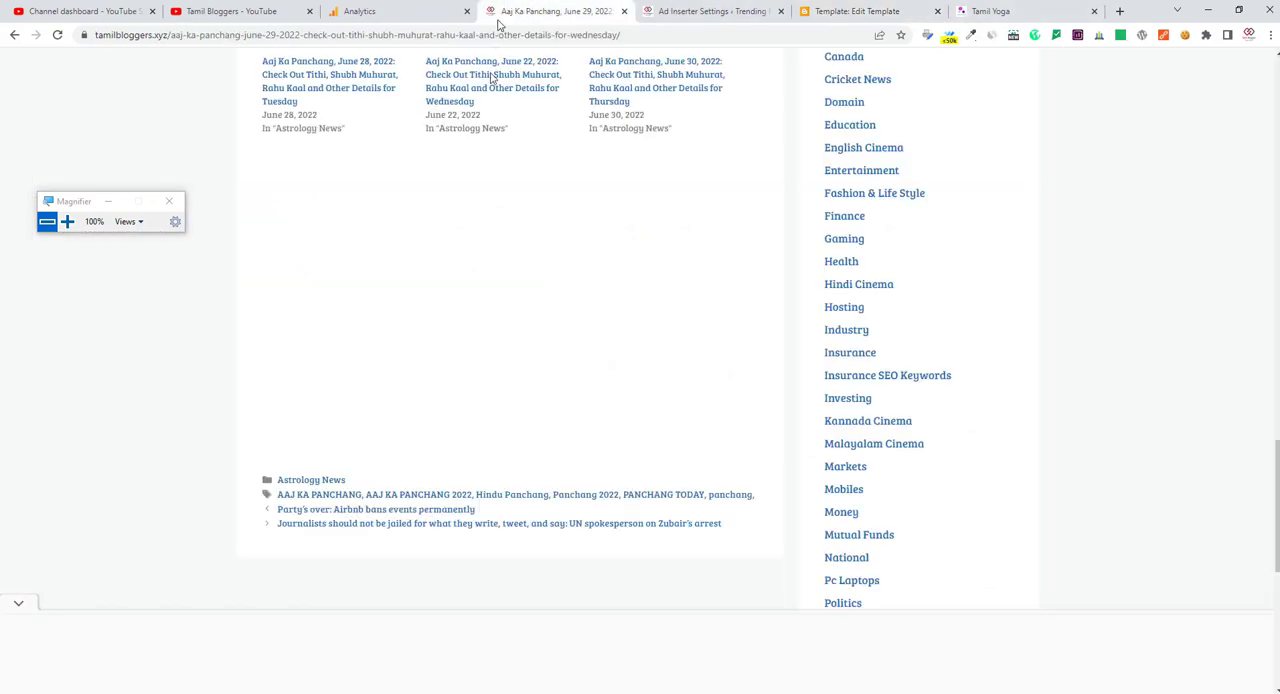